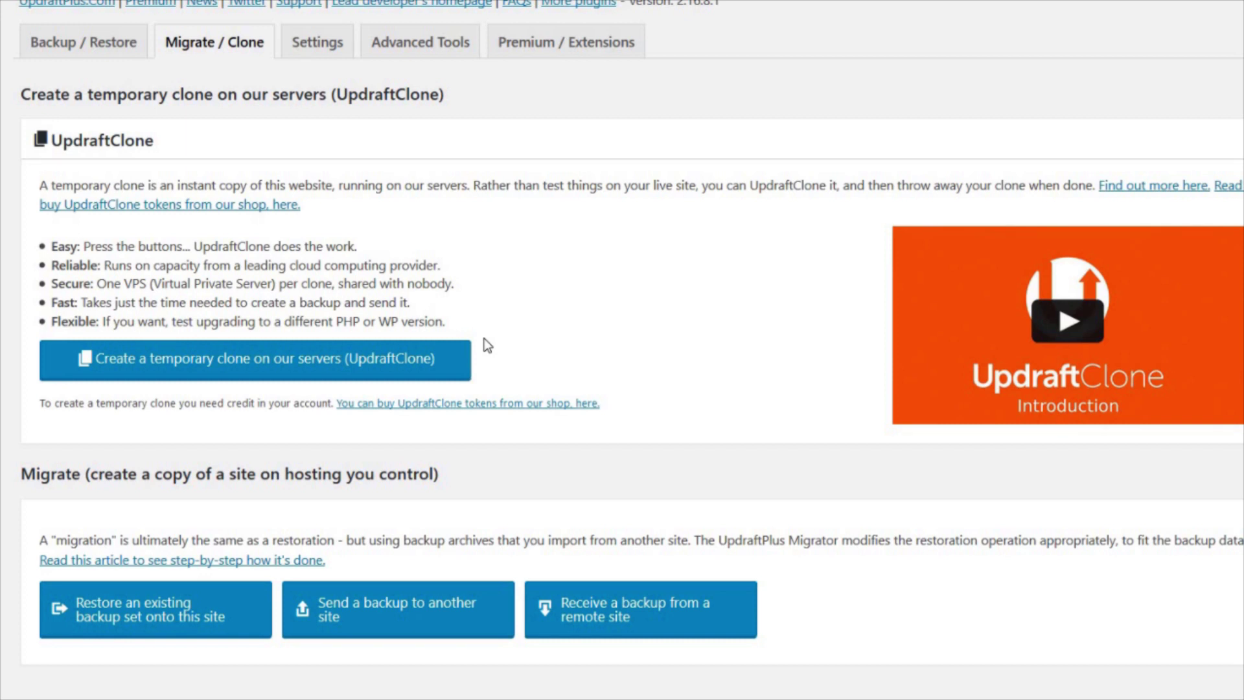
- Create a new migration key for receiving a backup, named 'Key - New1'
{"action": "left_click", "coordinate": [601, 609]}
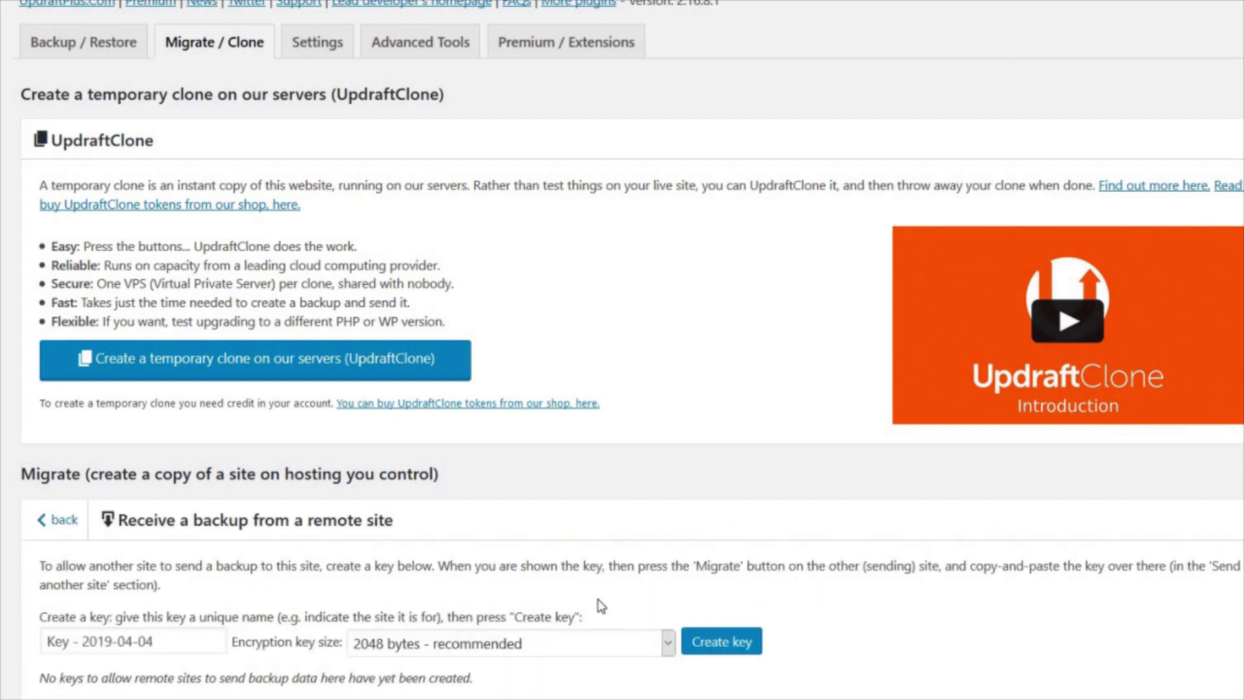
{"action": "scroll", "coordinate": [590, 589], "scroll_direction": "down", "scroll_amount": 2}
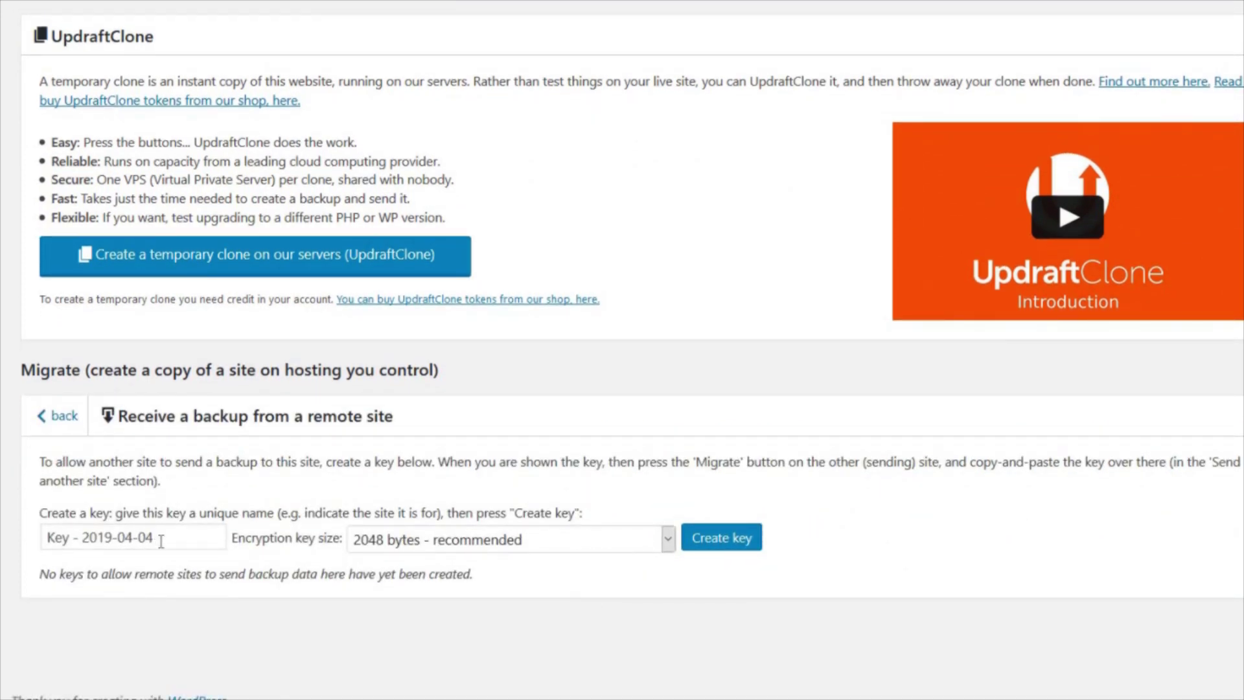
{"action": "left_click_drag", "start_coordinate": [154, 537], "coordinate": [89, 546]}
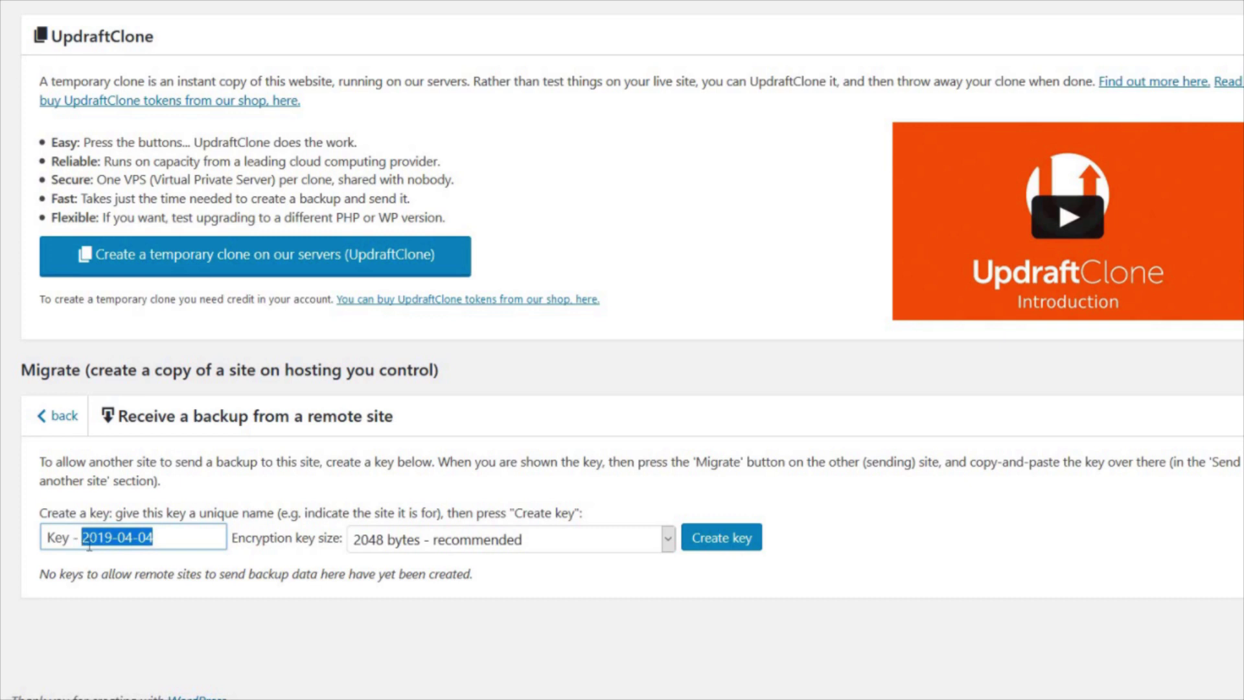
{"action": "type", "text": "New1"}
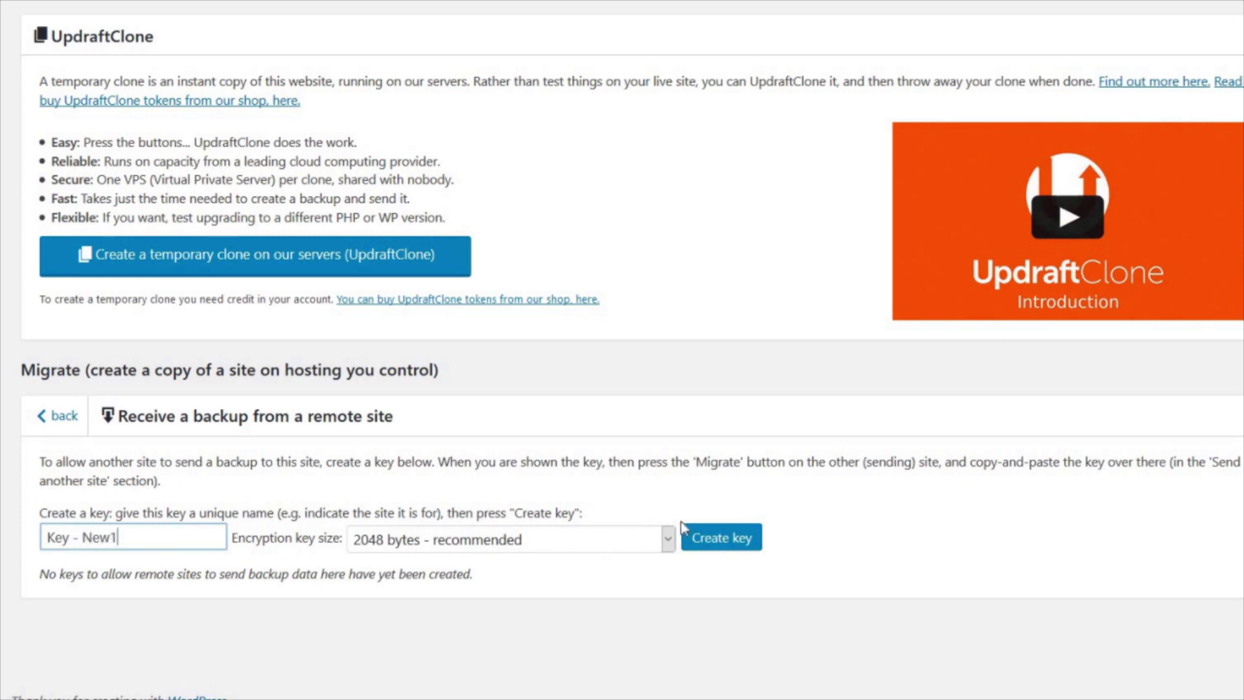
{"action": "left_click", "coordinate": [706, 540]}
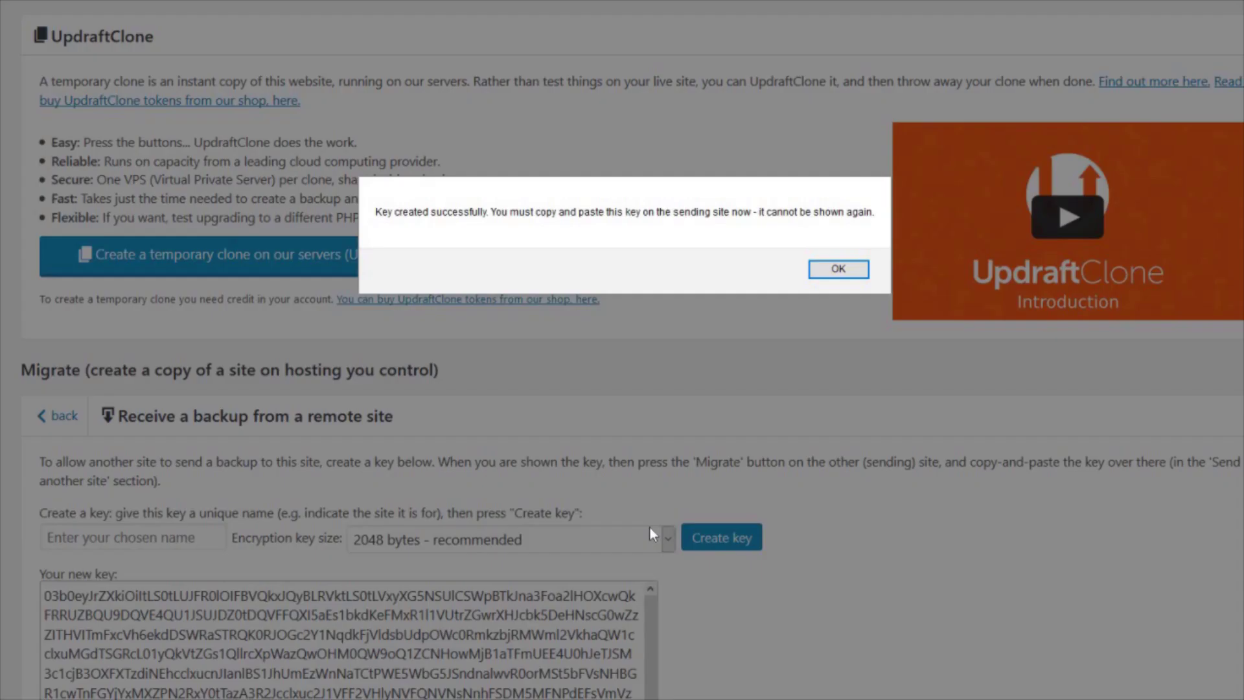
- Dismiss the key-created confirmation and copy the generated key to the clipboard
{"action": "left_click", "coordinate": [839, 268]}
{"action": "scroll", "coordinate": [616, 385], "scroll_direction": "down", "scroll_amount": 1}
{"action": "scroll", "coordinate": [612, 389], "scroll_direction": "down", "scroll_amount": 2}
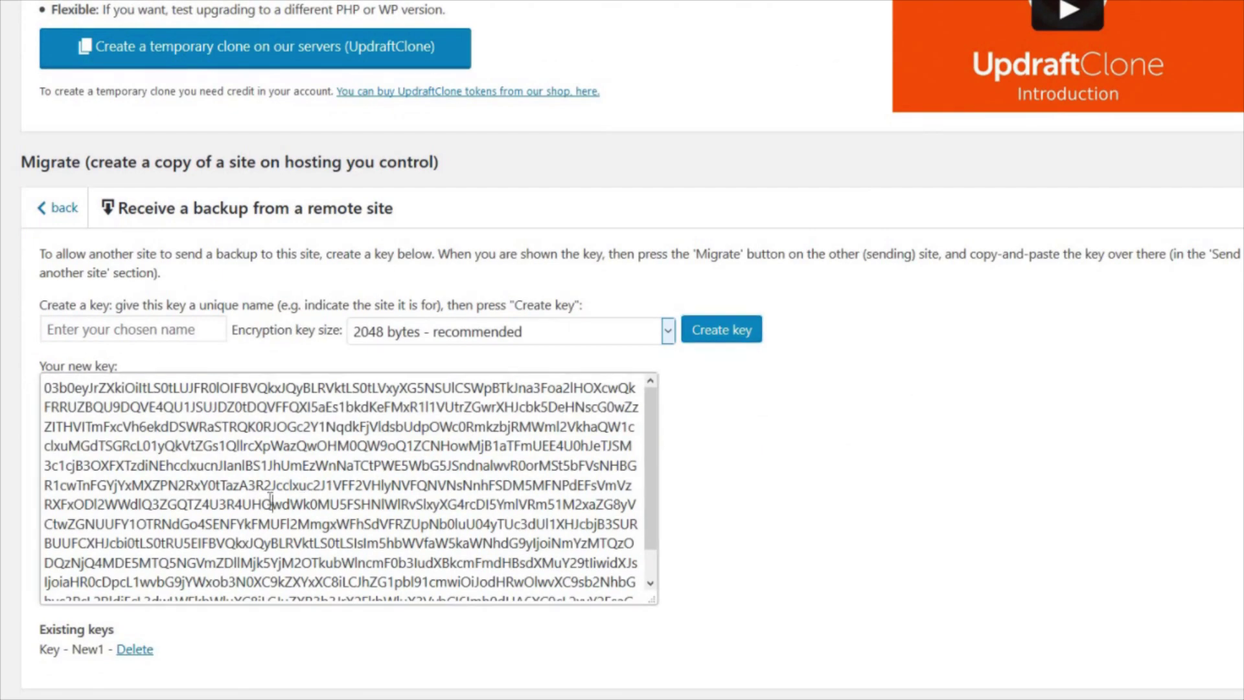
{"action": "left_click", "coordinate": [293, 521]}
{"action": "right_click", "coordinate": [293, 522]}
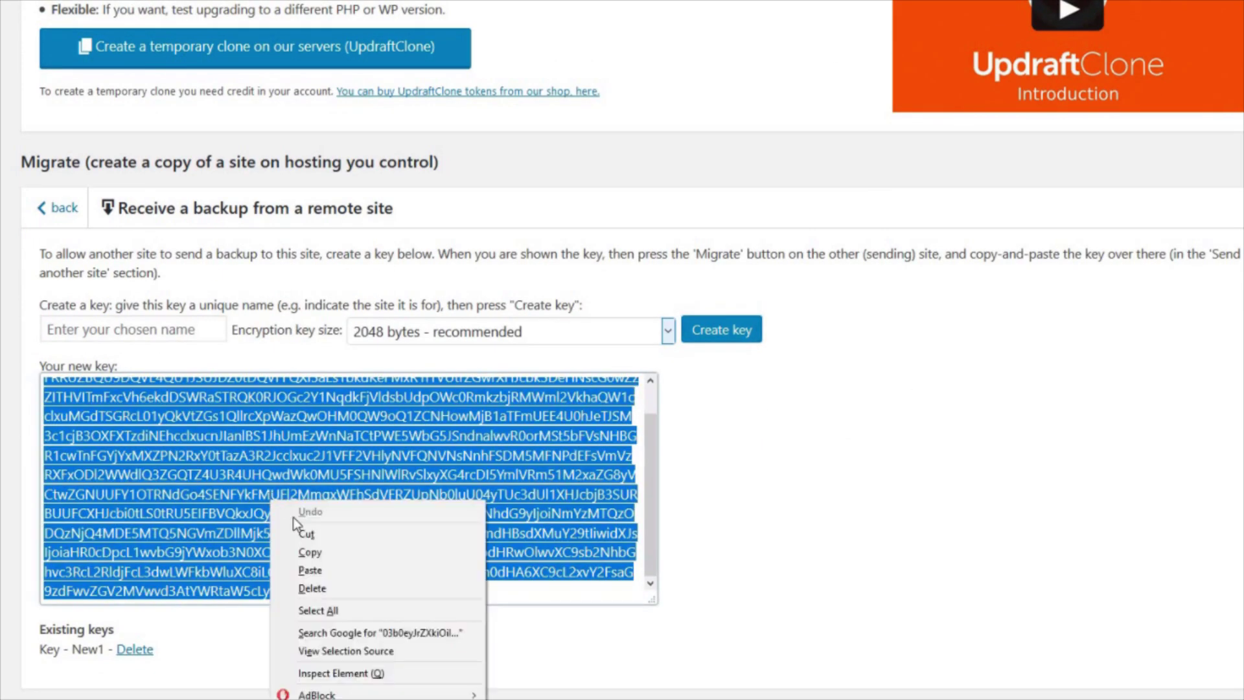
{"action": "left_click", "coordinate": [315, 553]}
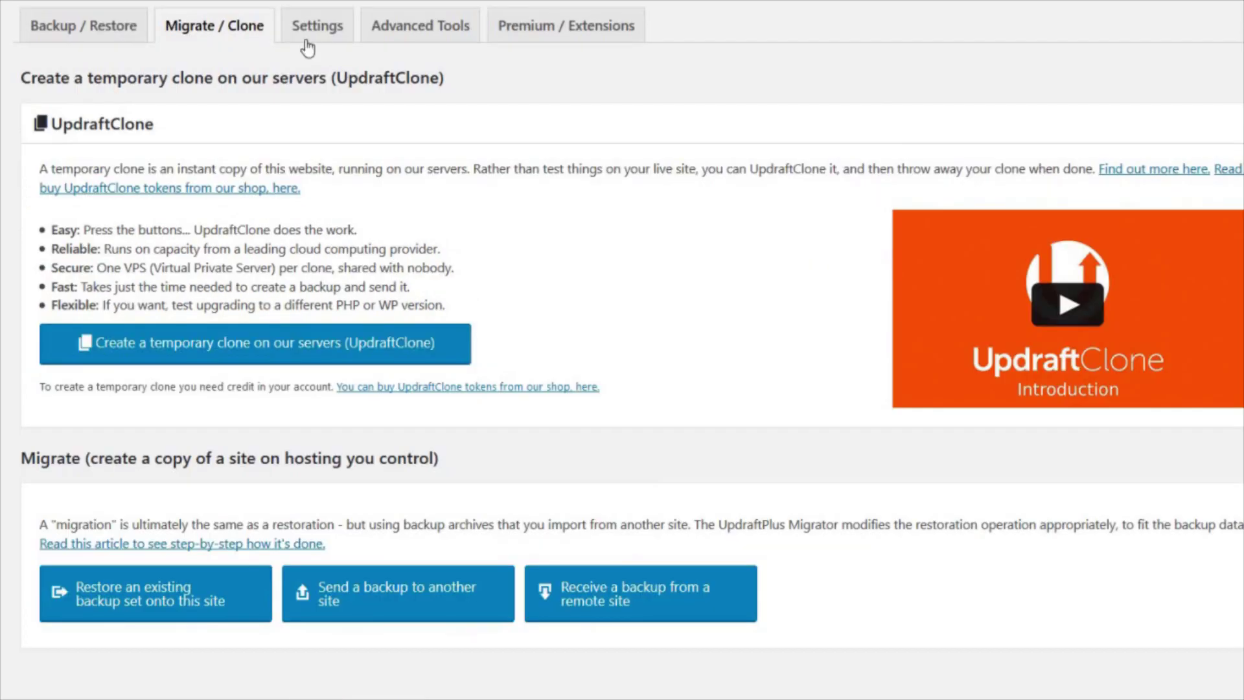
- Add a destination site under Send a backup using the pasted migration key
{"action": "left_click", "coordinate": [428, 593]}
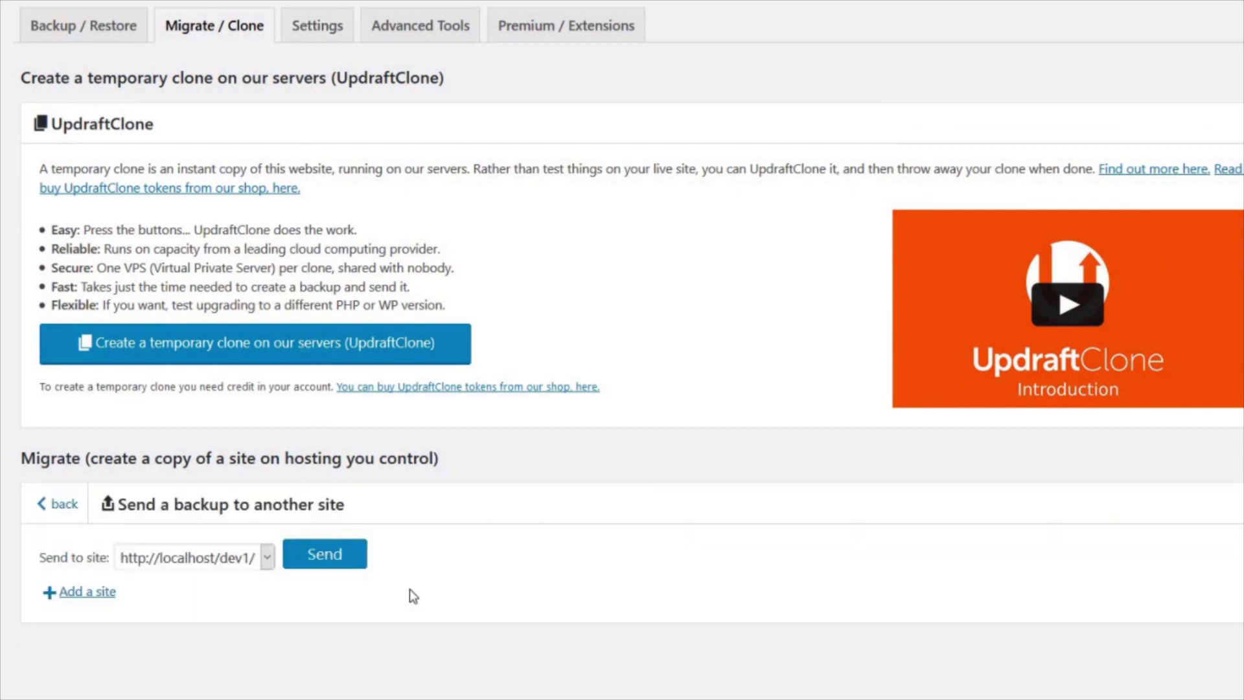
{"action": "left_click", "coordinate": [72, 593]}
{"action": "left_click", "coordinate": [122, 666]}
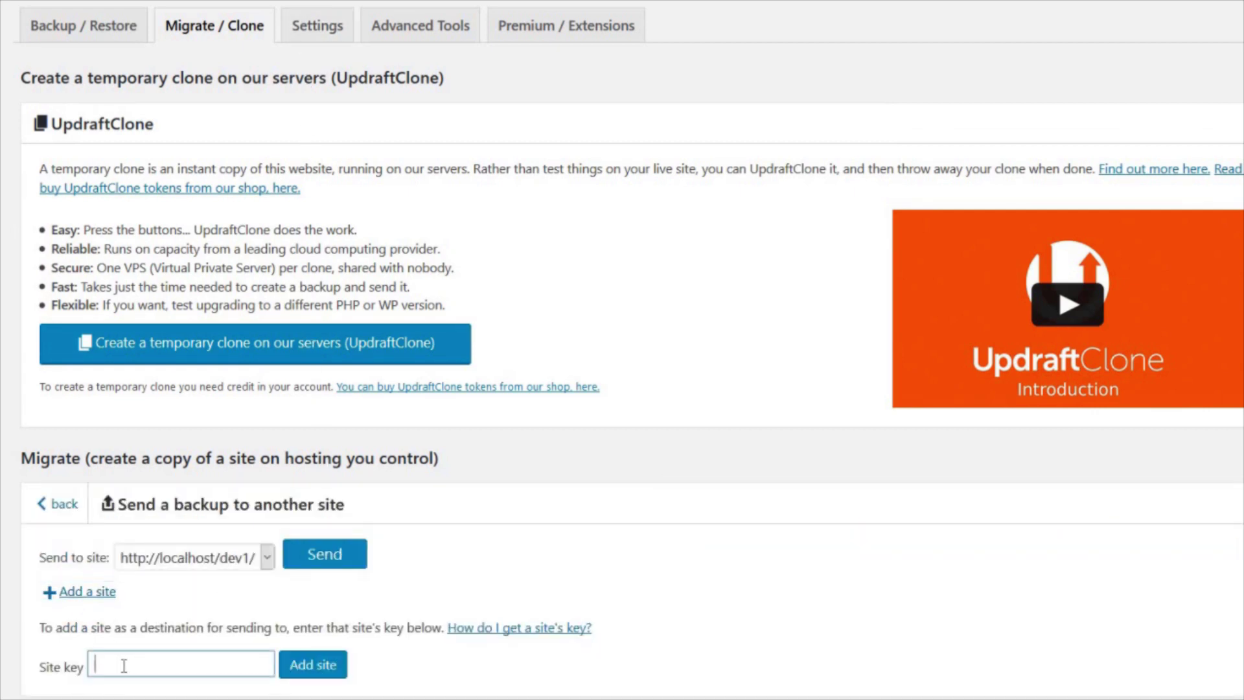
{"action": "right_click", "coordinate": [122, 666]}
{"action": "left_click", "coordinate": [174, 544]}
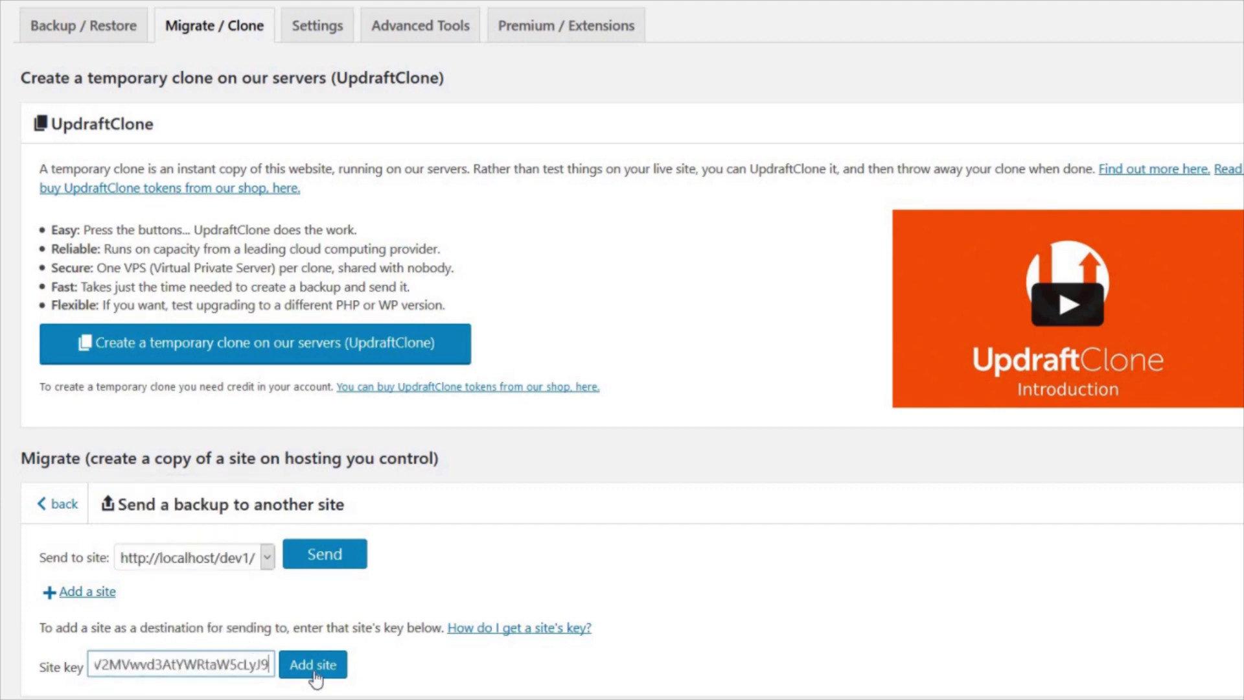
{"action": "left_click", "coordinate": [316, 667]}
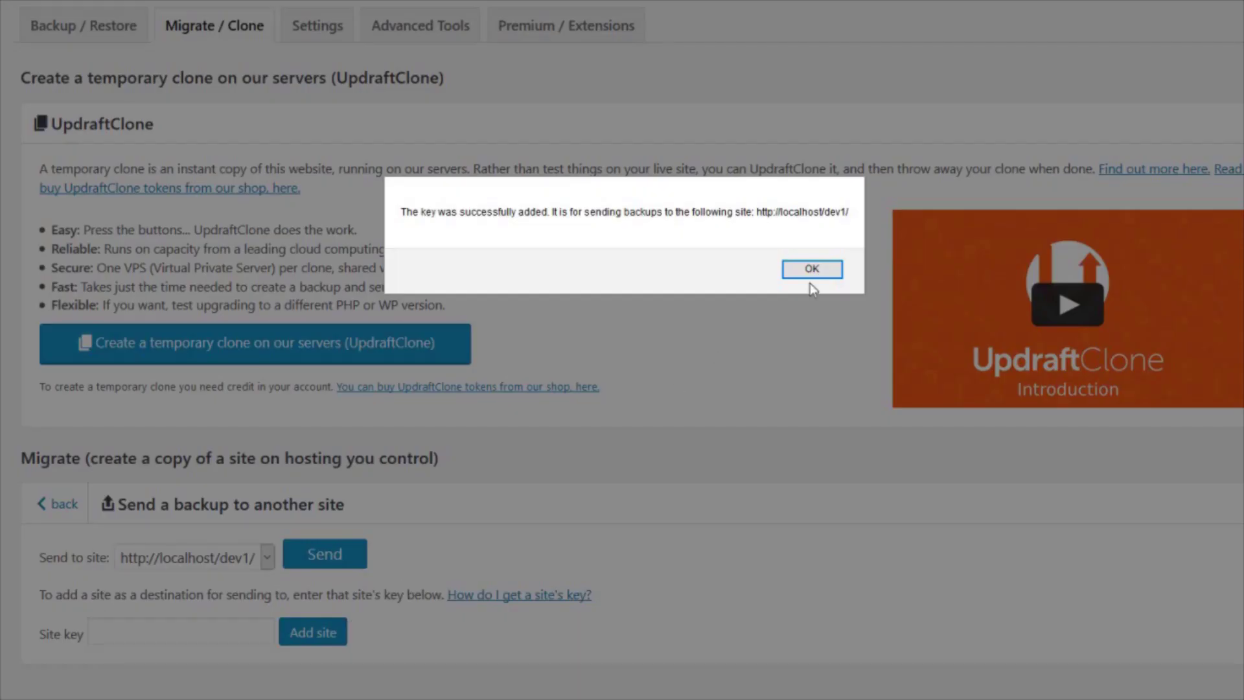
{"action": "left_click", "coordinate": [811, 274]}
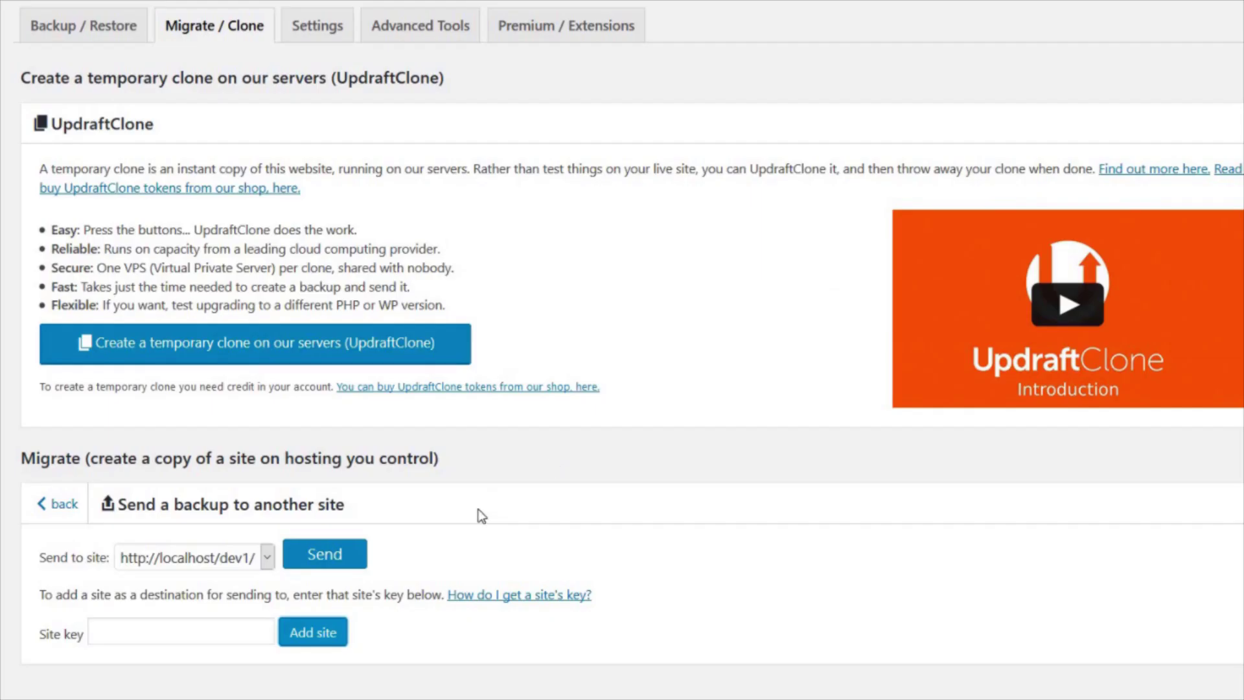
{"action": "left_click", "coordinate": [265, 559]}
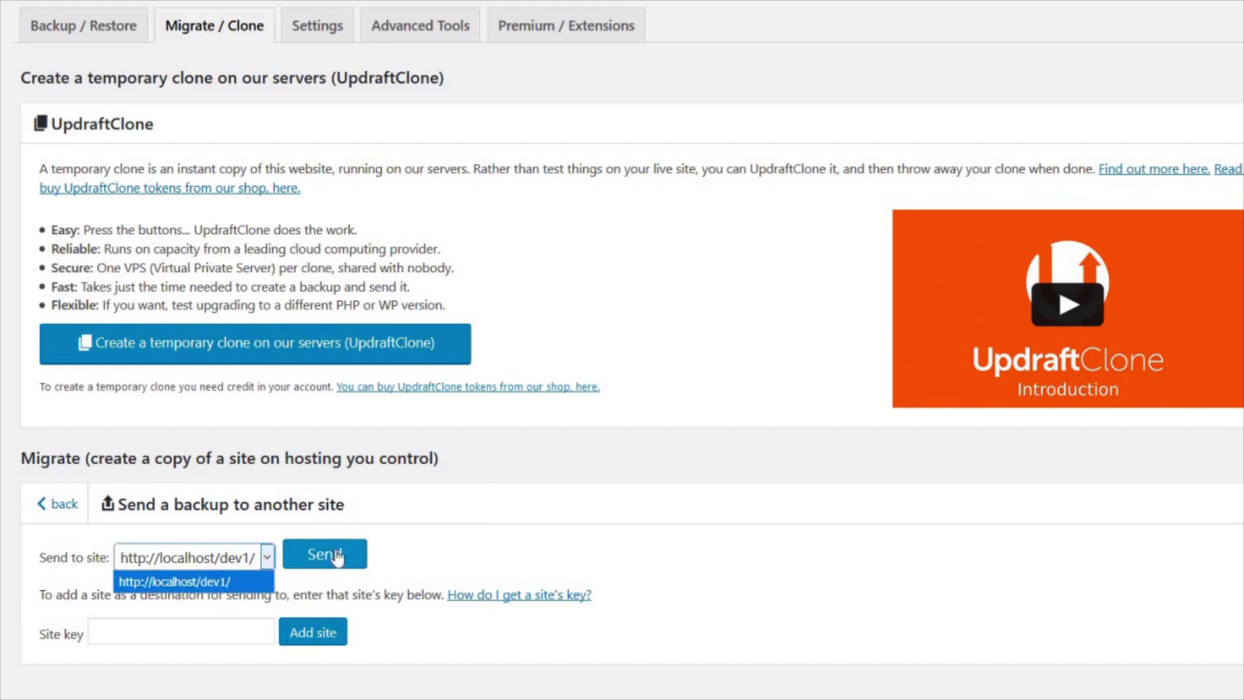
{"action": "left_click", "coordinate": [335, 555]}
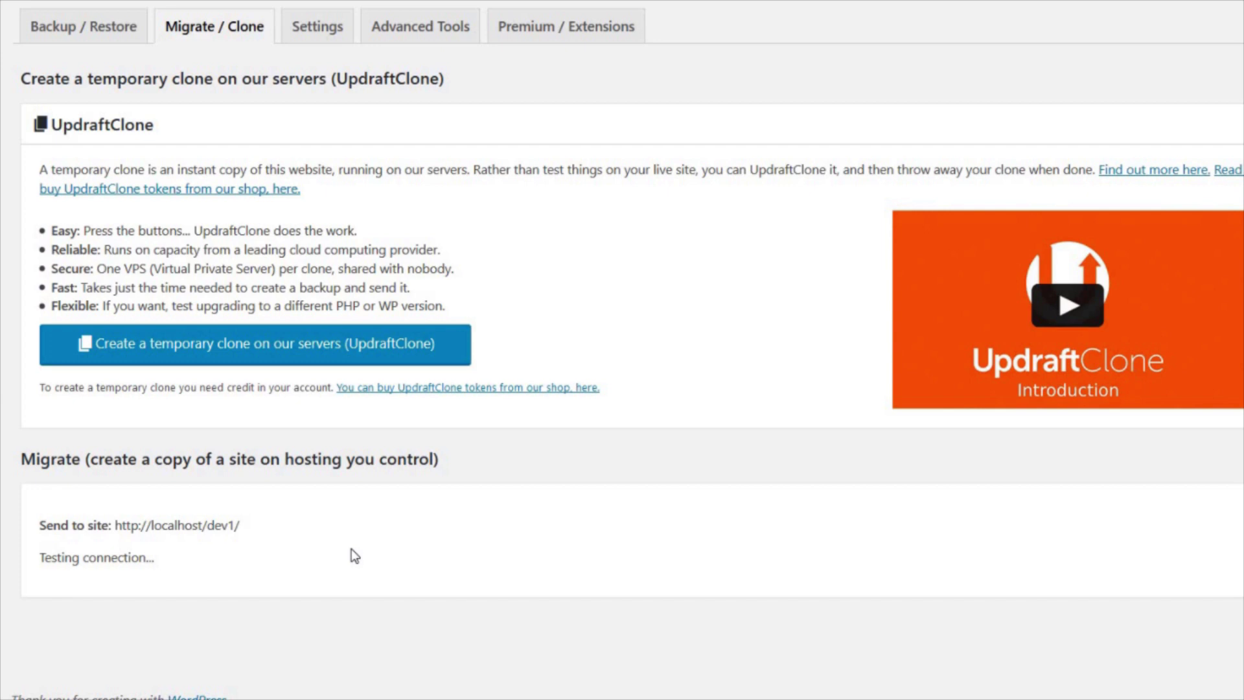
- Send the backup with all components and dismiss the 'backup has finished running' message
{"action": "scroll", "coordinate": [369, 527], "scroll_direction": "down", "scroll_amount": 2}
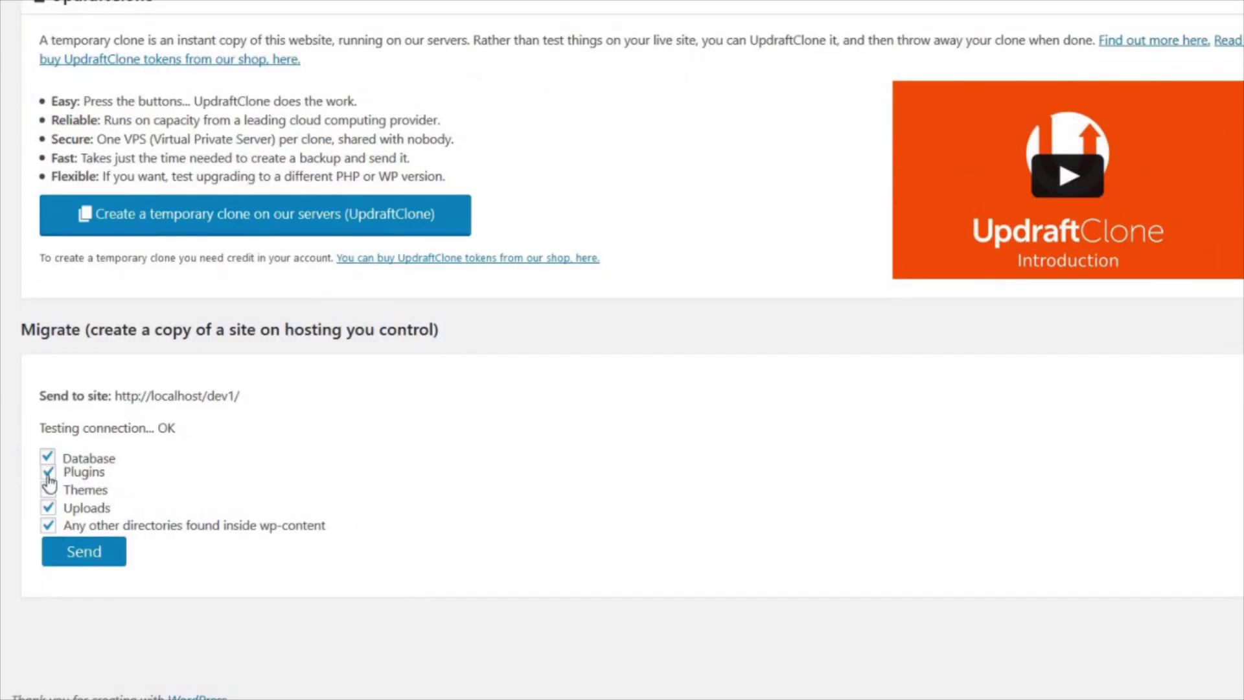
{"action": "left_click", "coordinate": [81, 554]}
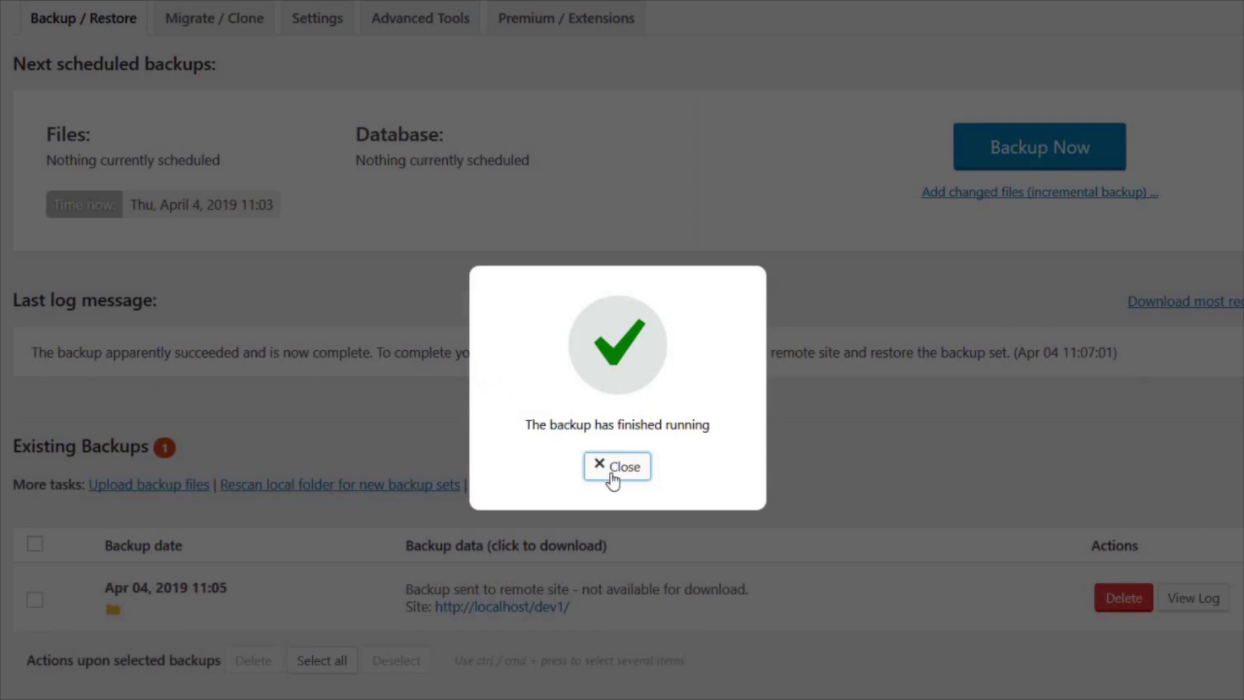
{"action": "left_click", "coordinate": [615, 478]}
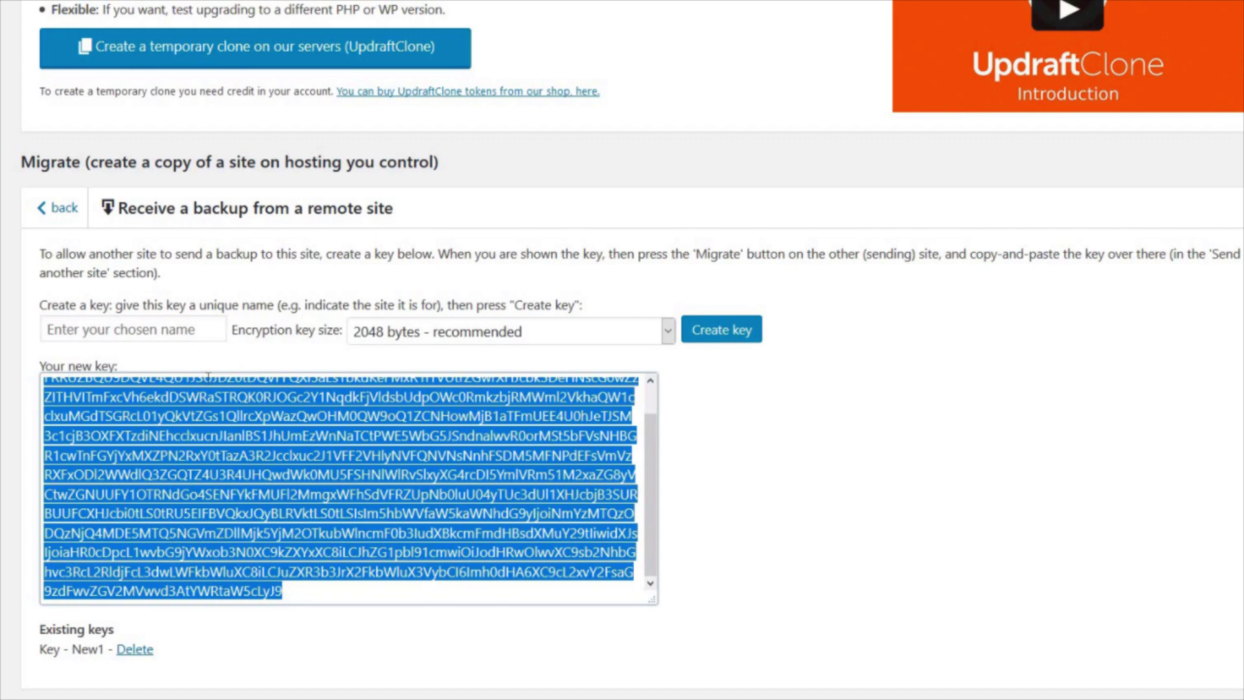
- On the Backup / Restore tab, select the received Apr 04, 2019 11:05 backup under Existing Backups
{"action": "scroll", "coordinate": [239, 329], "scroll_direction": "up", "scroll_amount": 8}
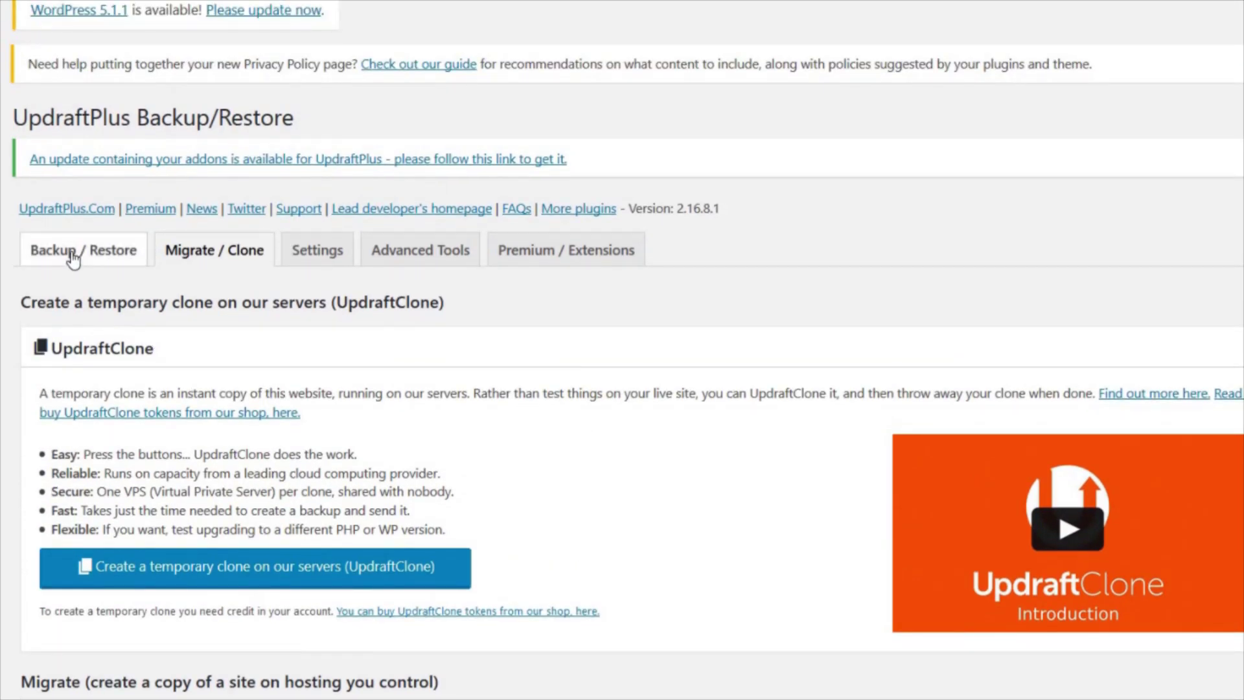
{"action": "left_click", "coordinate": [68, 254]}
{"action": "scroll", "coordinate": [244, 348], "scroll_direction": "down", "scroll_amount": 3}
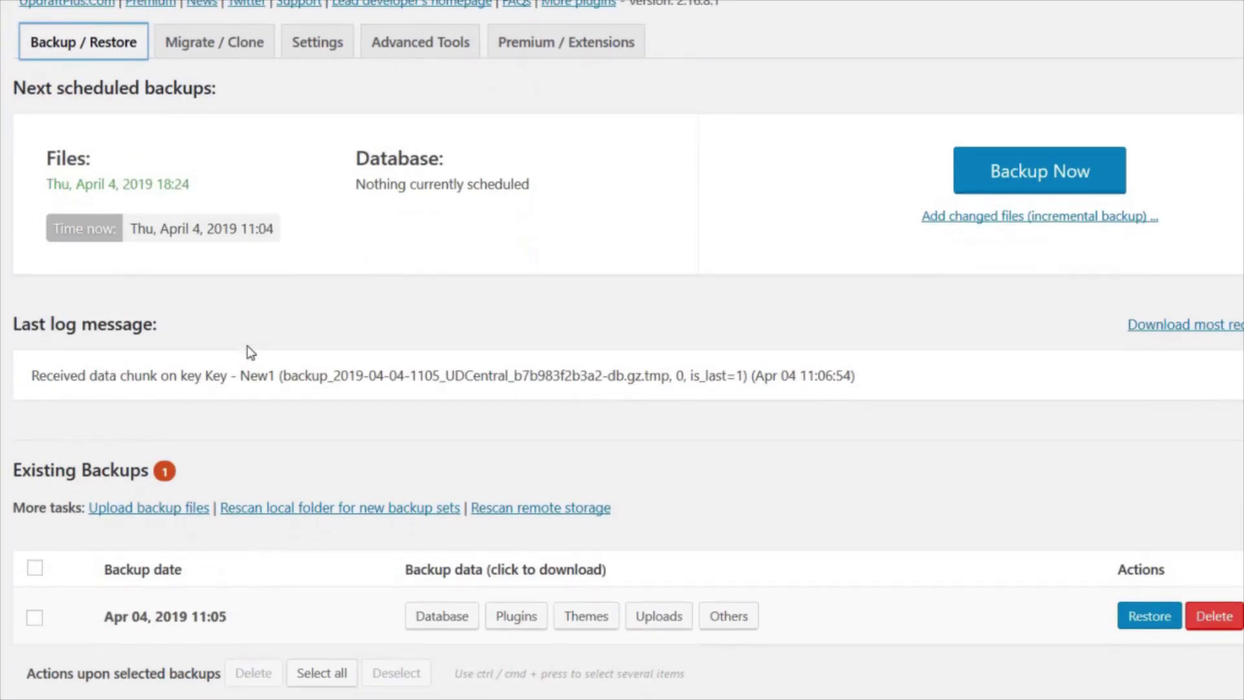
{"action": "left_click_drag", "start_coordinate": [114, 617], "coordinate": [227, 623]}
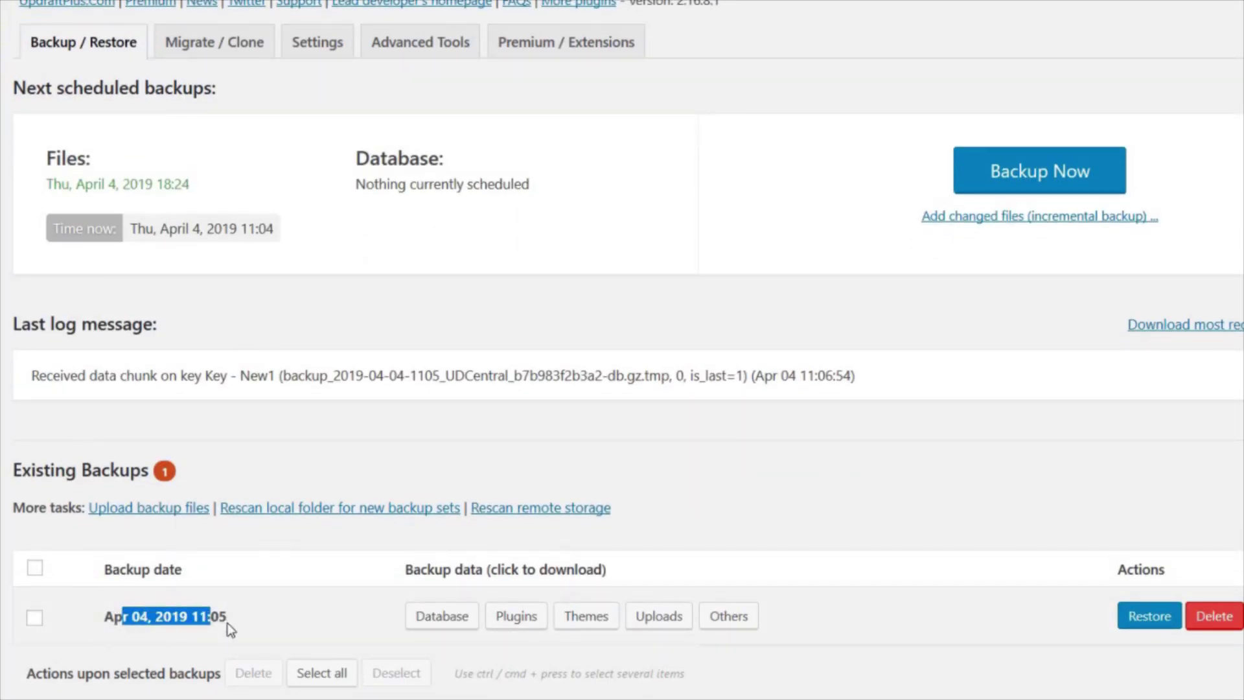
{"action": "left_click", "coordinate": [34, 618]}
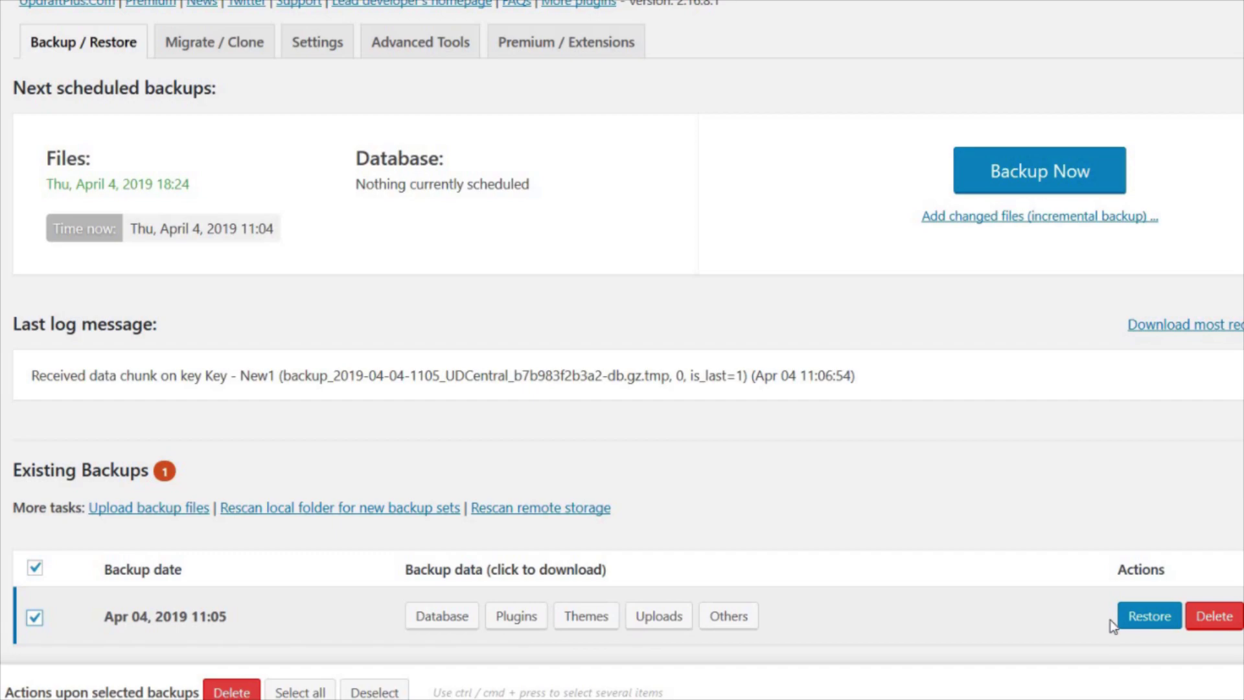
- Restore the Apr 04, 2019 11:05 backup with Plugins, Themes, Uploads, Others and Database selected
{"action": "left_click", "coordinate": [1140, 623]}
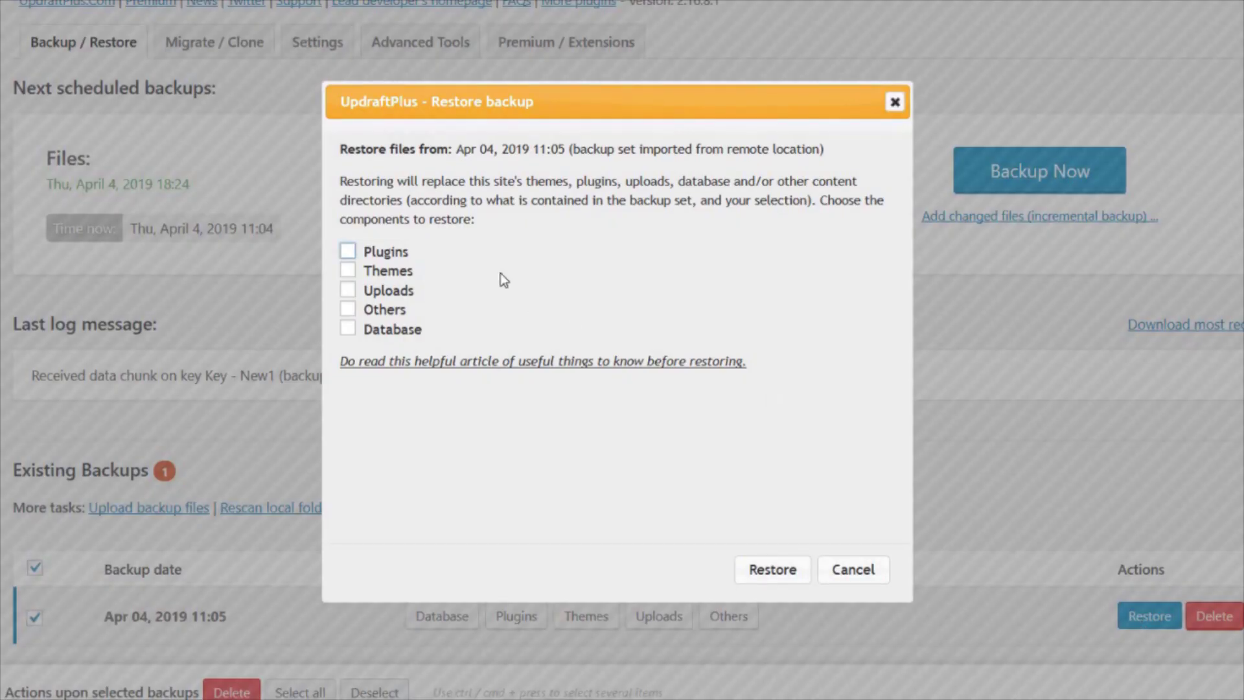
{"action": "left_click", "coordinate": [347, 250]}
{"action": "left_click", "coordinate": [347, 270]}
{"action": "left_click", "coordinate": [347, 289]}
{"action": "left_click", "coordinate": [347, 309]}
{"action": "left_click", "coordinate": [348, 329]}
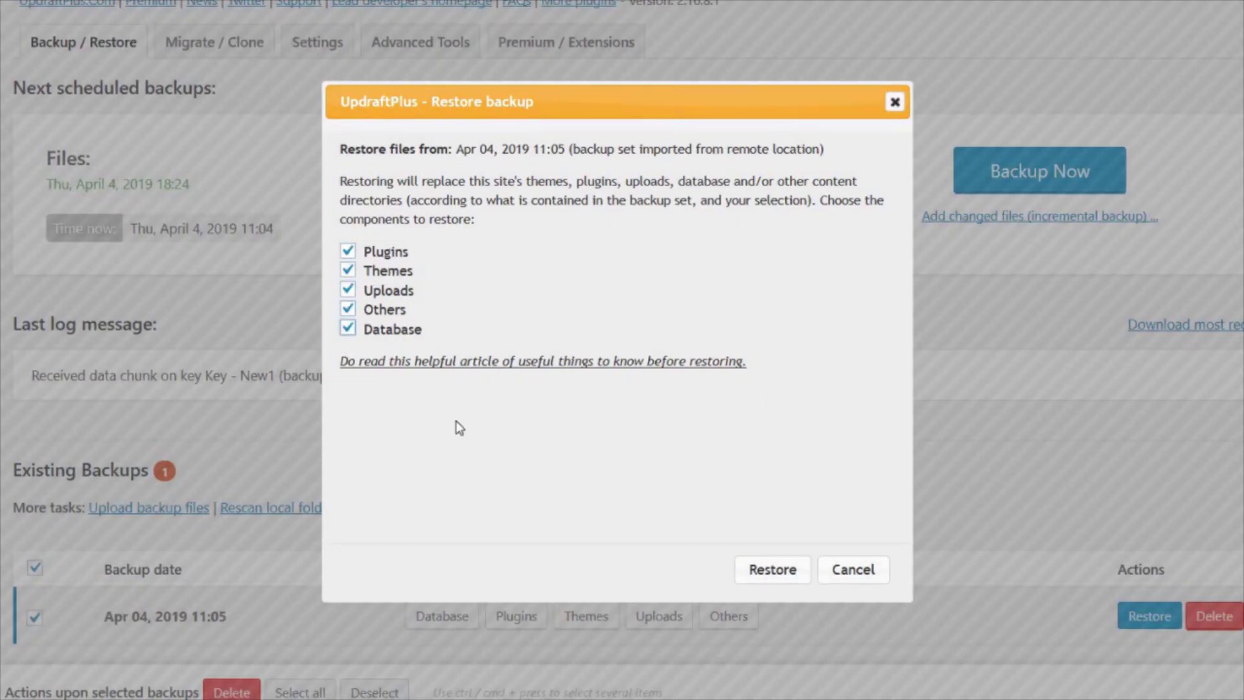
{"action": "left_click", "coordinate": [772, 570]}
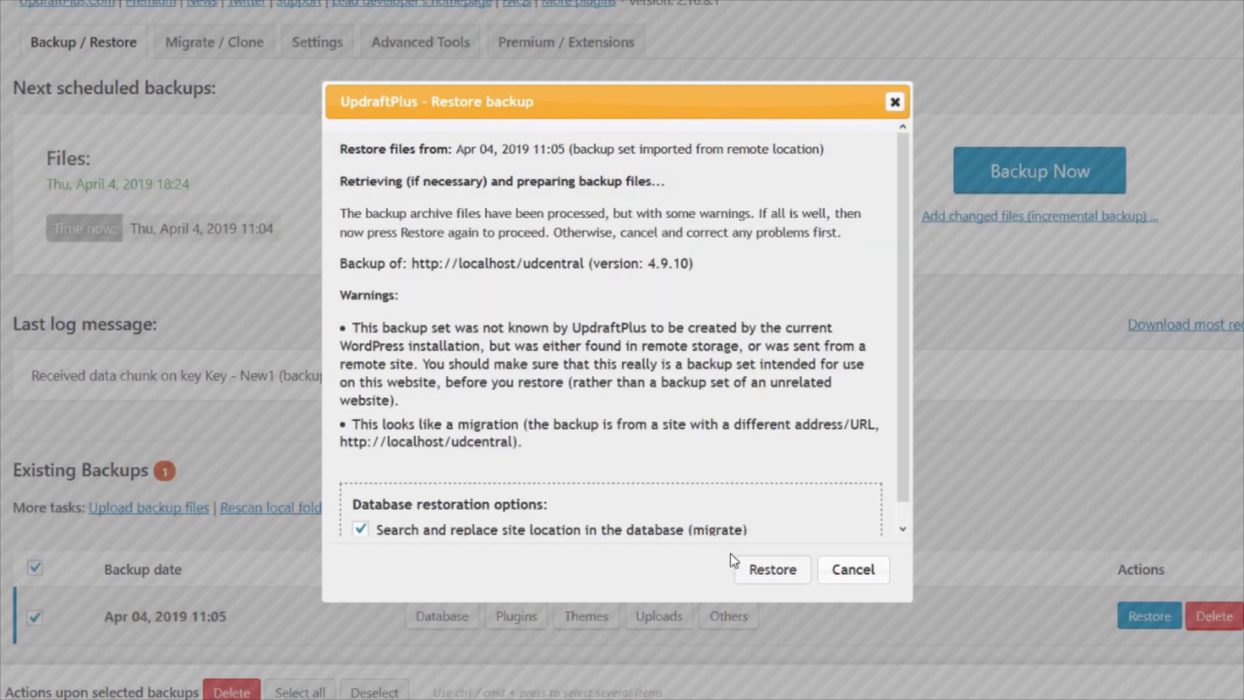
{"action": "left_click", "coordinate": [752, 574]}
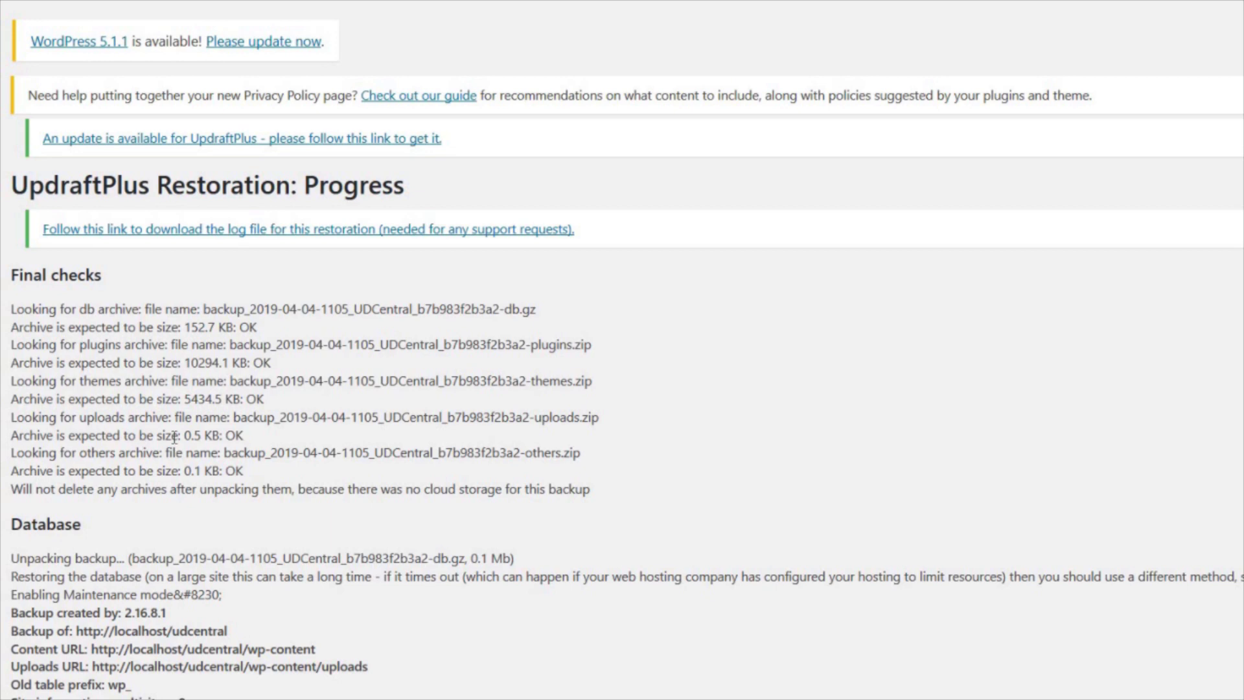
- Follow the restoration log down to 'Restore successful!' and return to the UpdraftPlus configuration
{"action": "scroll", "coordinate": [173, 436], "scroll_direction": "down", "scroll_amount": 3}
{"action": "scroll", "coordinate": [172, 436], "scroll_direction": "down", "scroll_amount": 20}
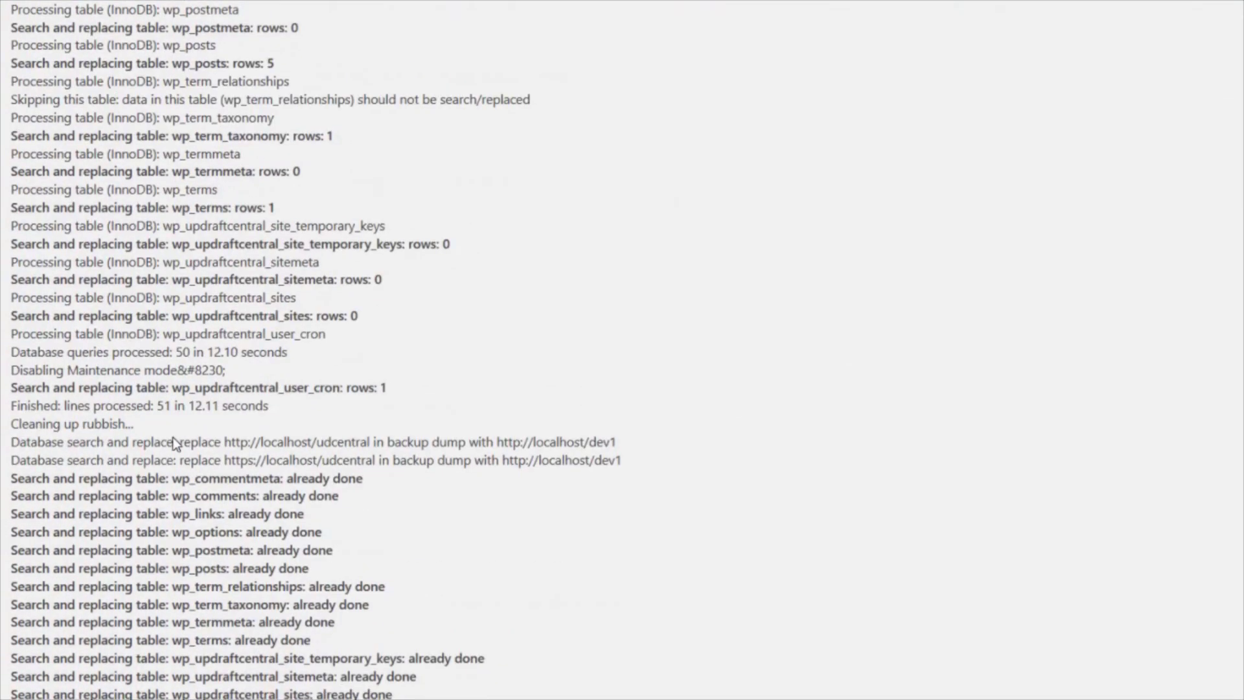
{"action": "scroll", "coordinate": [174, 437], "scroll_direction": "down", "scroll_amount": 2}
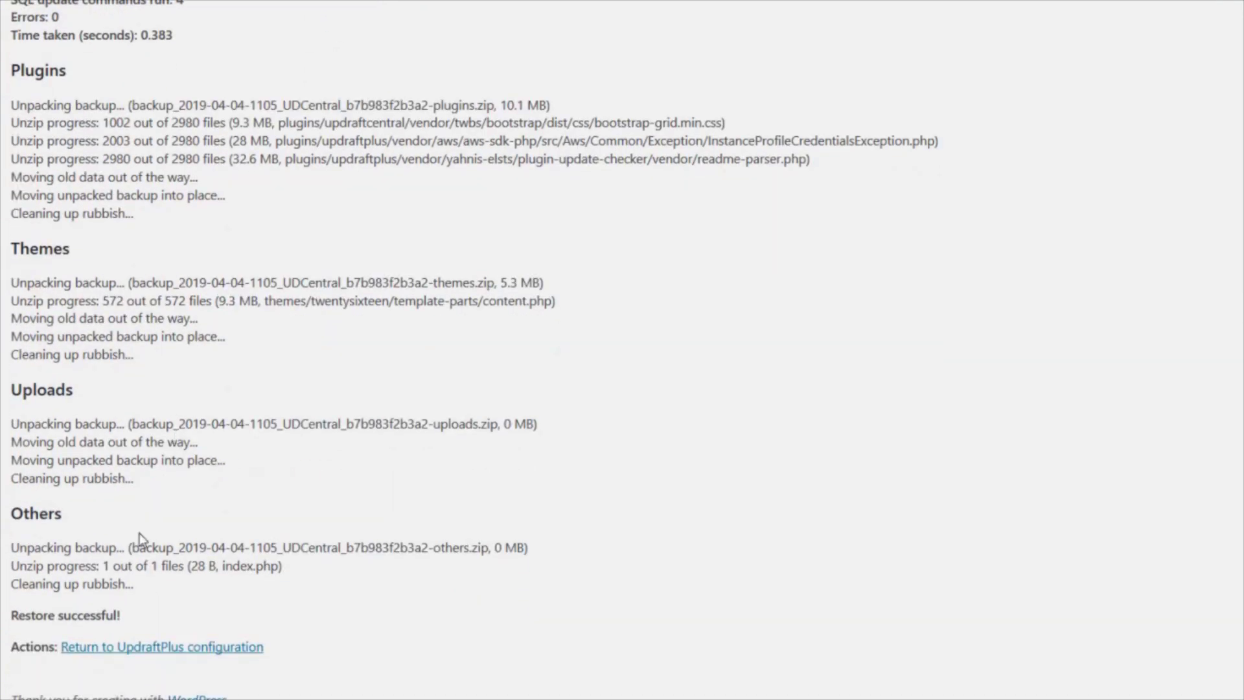
{"action": "left_click", "coordinate": [174, 646]}
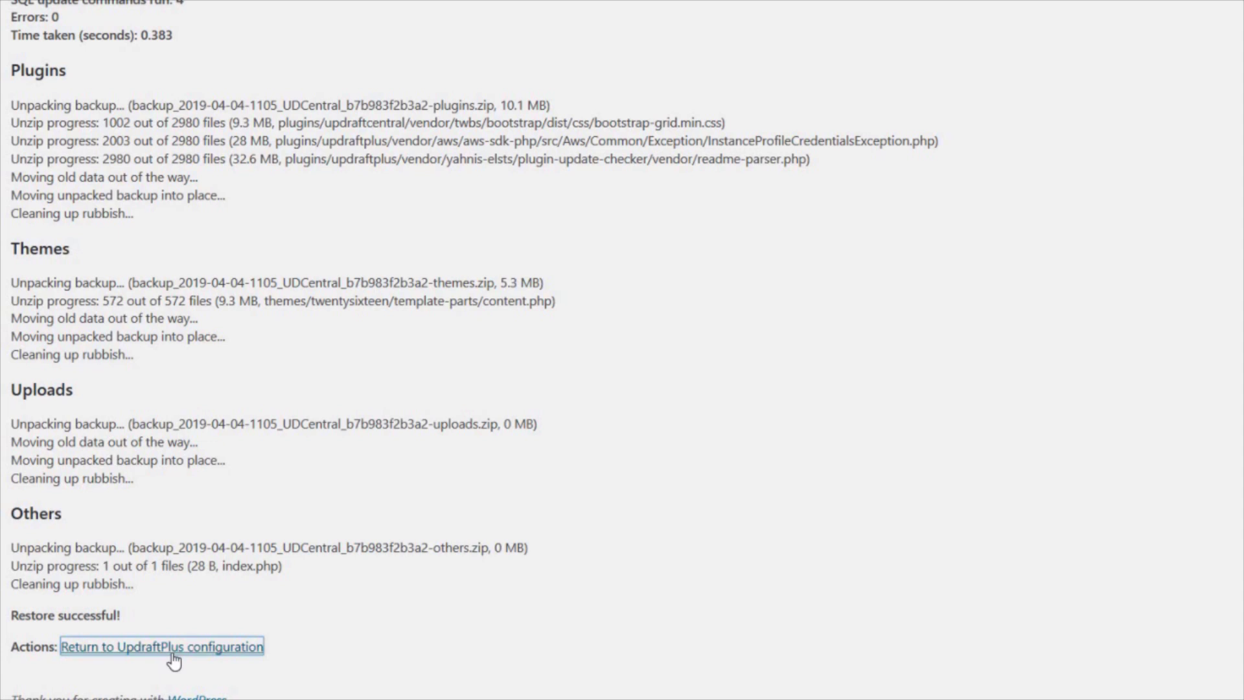
- Log in with the account password and check the Apr 04, 2019 11:05 backup in Existing Backups
{"action": "type", "text": "••••••"}
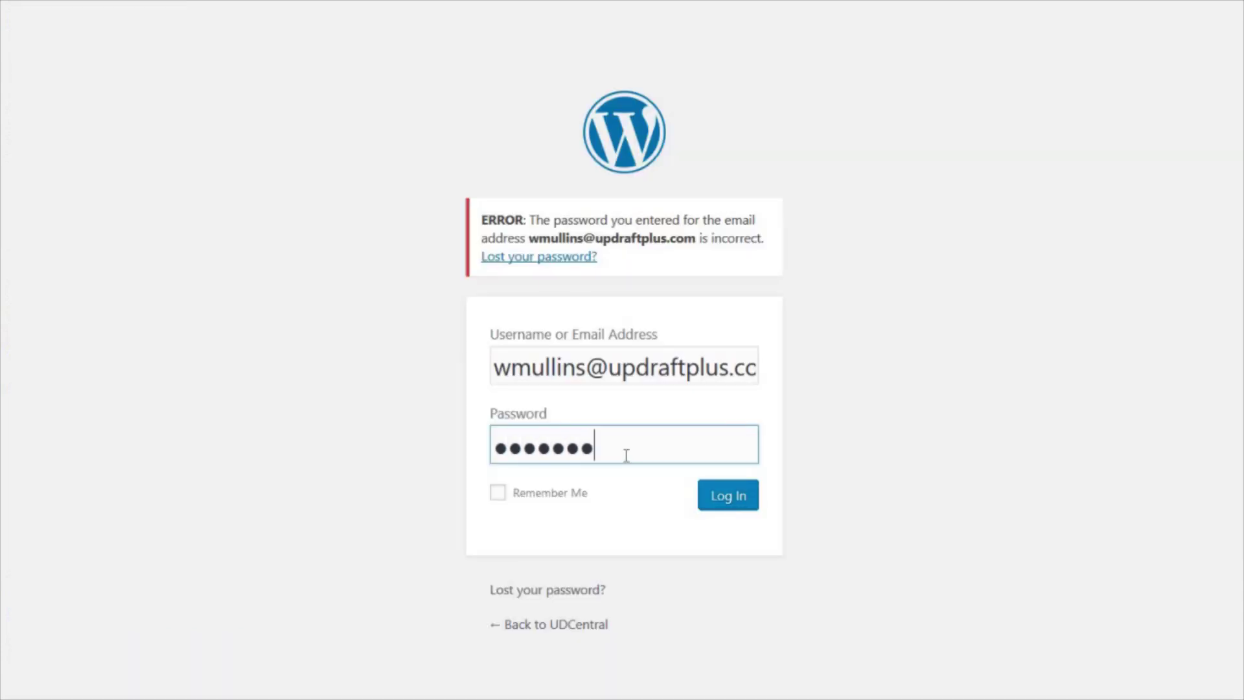
{"action": "type", "text": "•"}
{"action": "key", "text": "Return"}
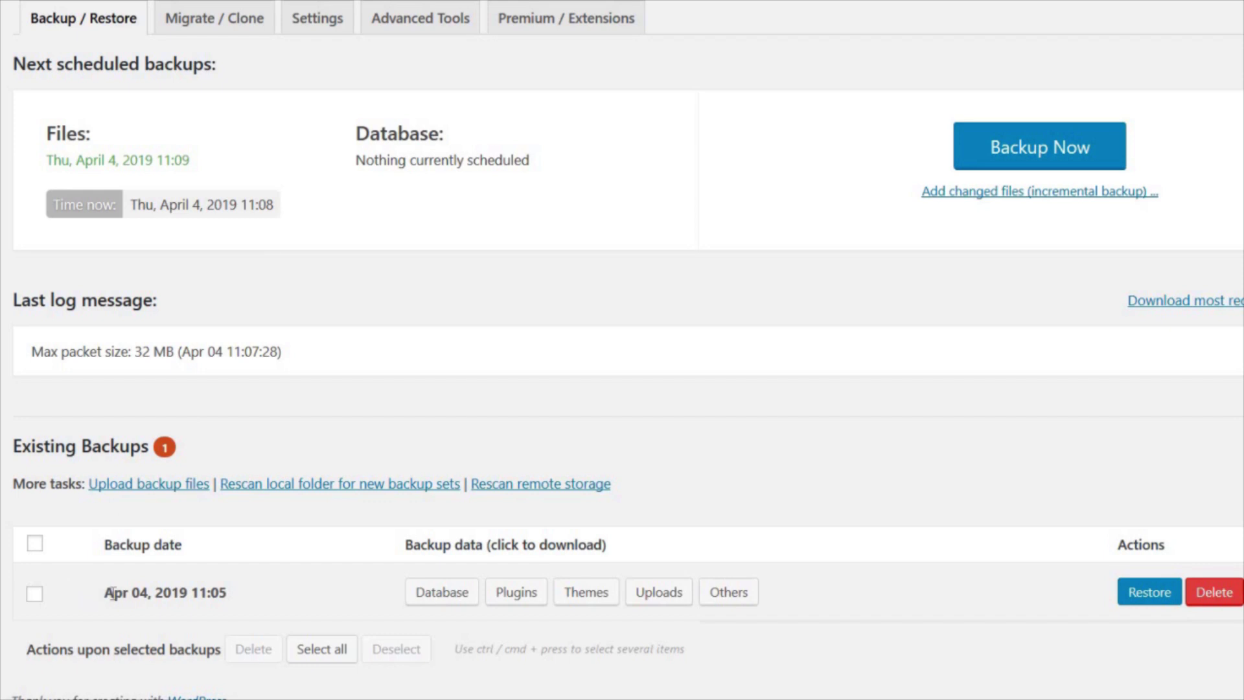
{"action": "left_click_drag", "start_coordinate": [105, 592], "coordinate": [228, 596]}
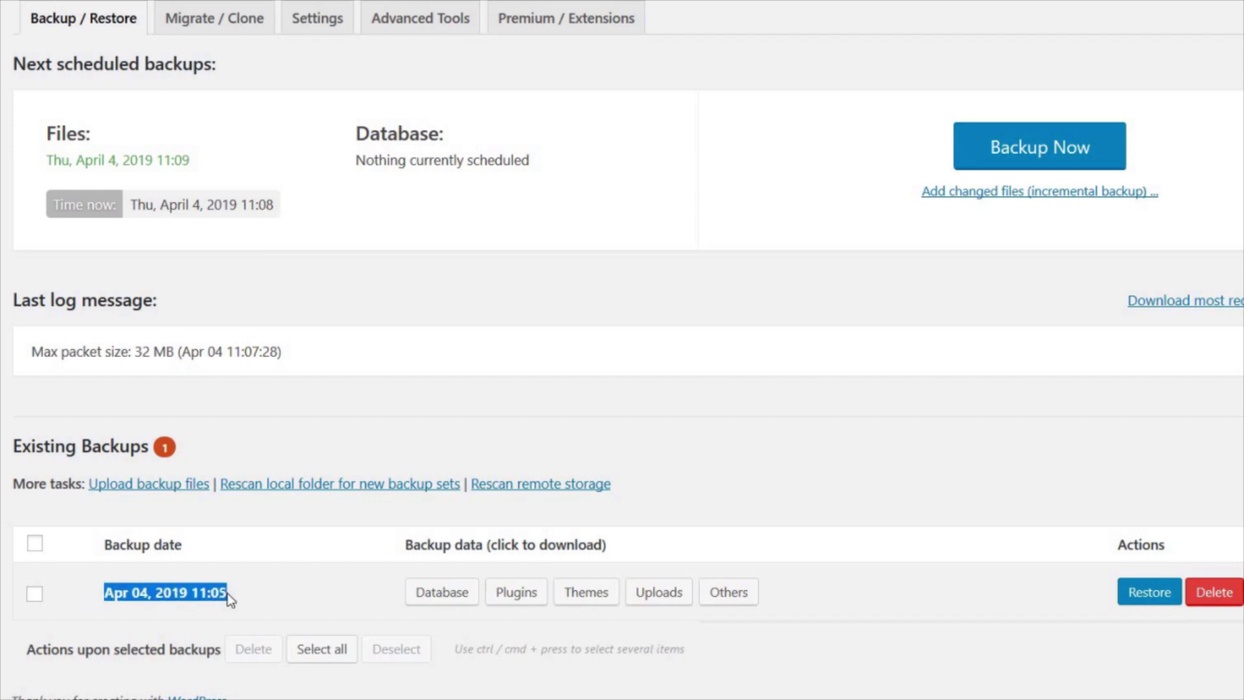
{"action": "left_click", "coordinate": [256, 570]}
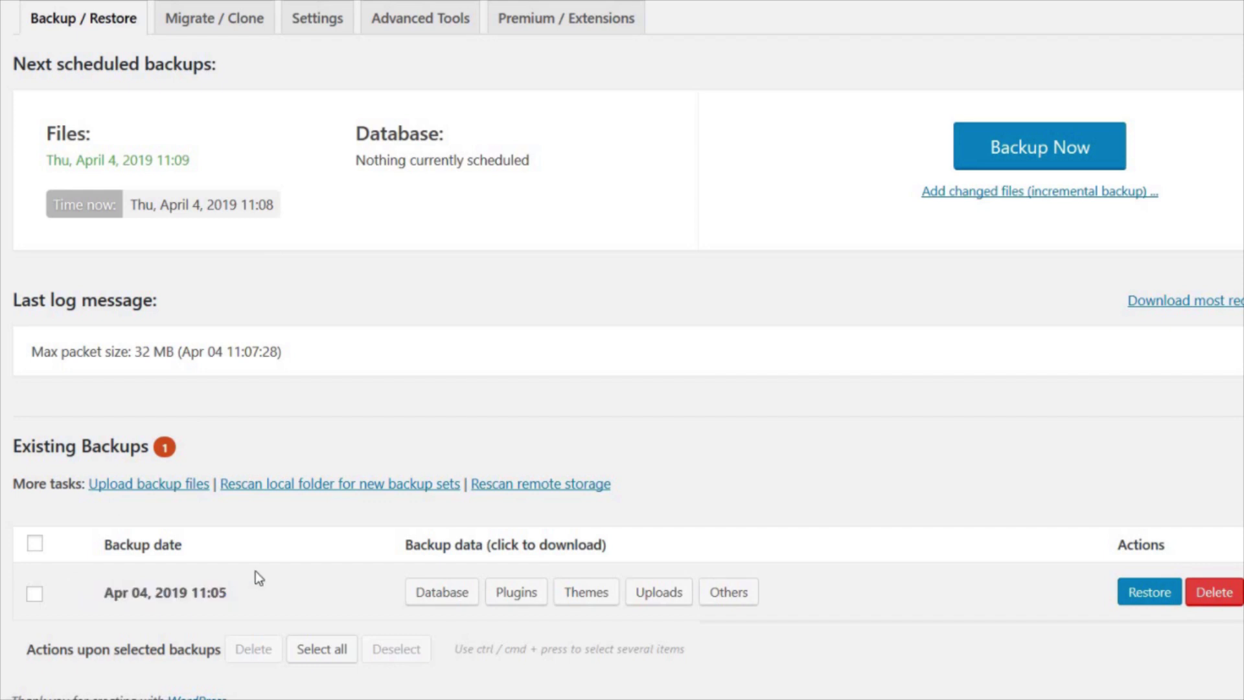